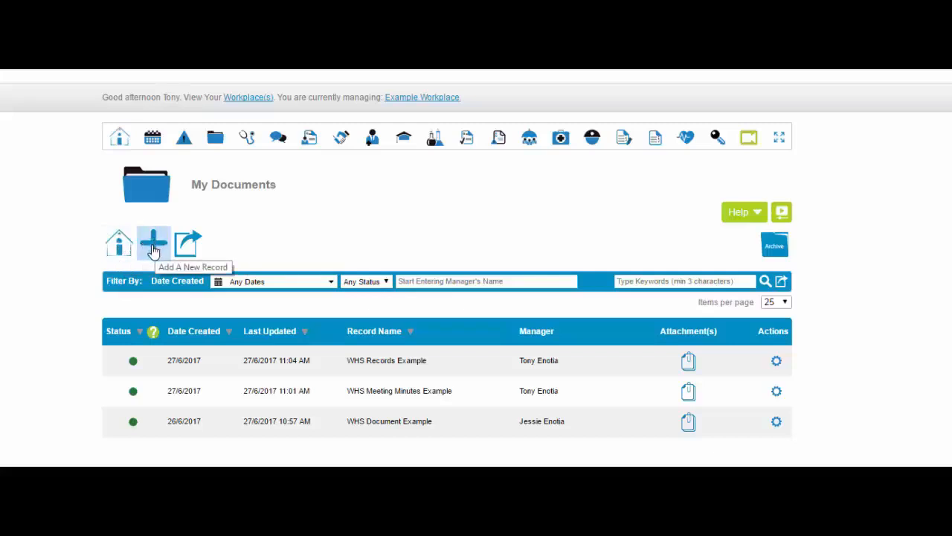
- Review the module help and the date range, record status, manager and keyword filters
{"action": "left_click", "coordinate": [757, 215]}
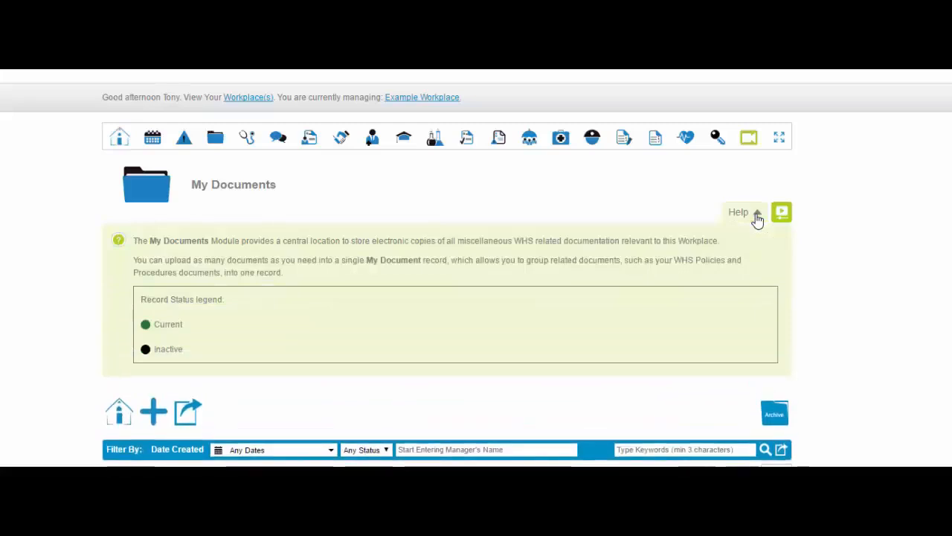
{"action": "left_click", "coordinate": [757, 216]}
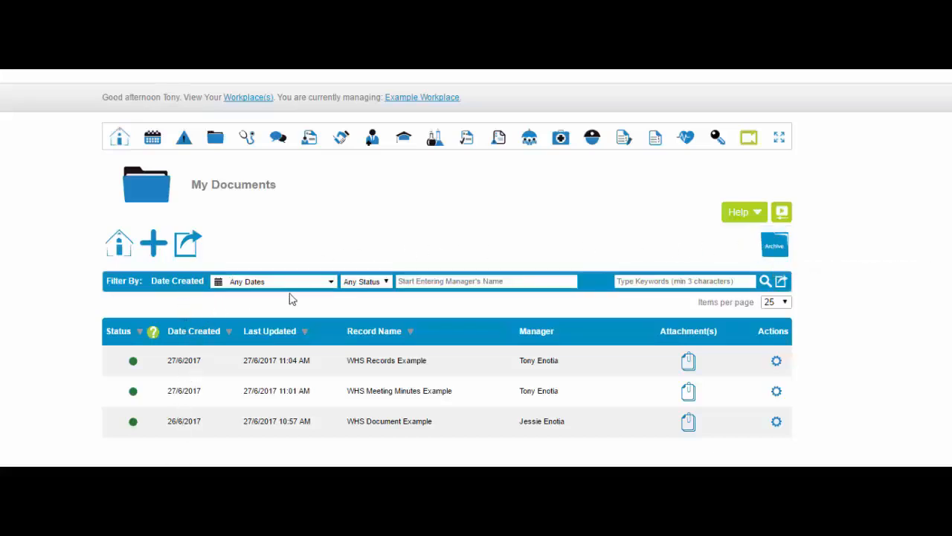
{"action": "left_click", "coordinate": [332, 283]}
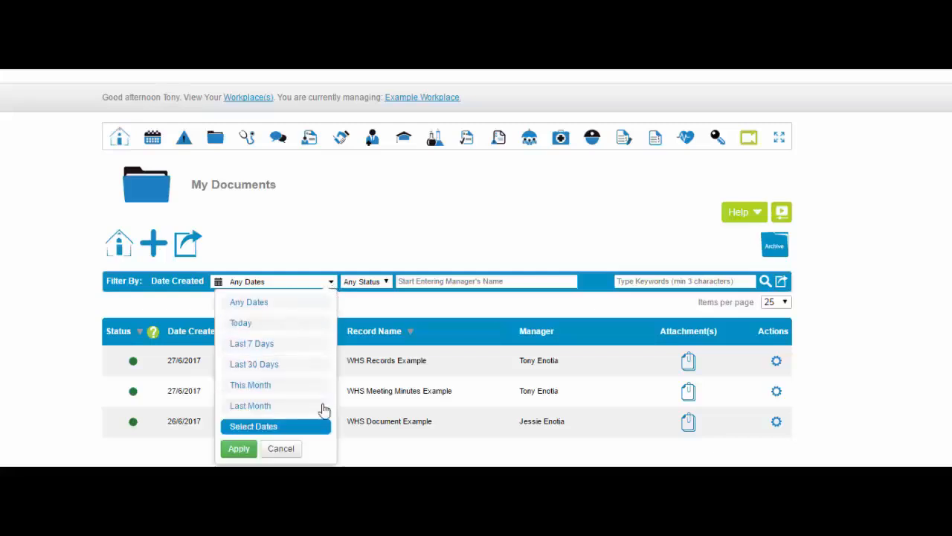
{"action": "left_click", "coordinate": [387, 281]}
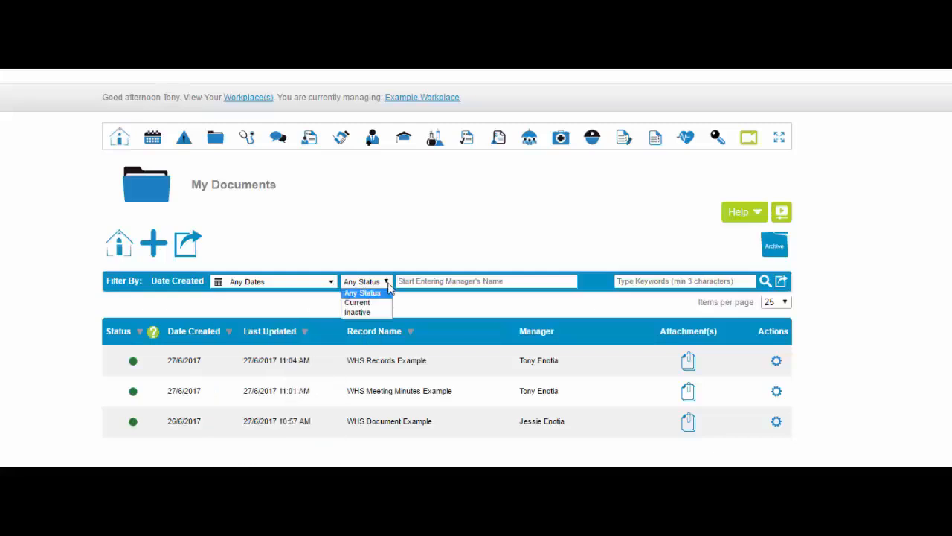
{"action": "left_click", "coordinate": [490, 281]}
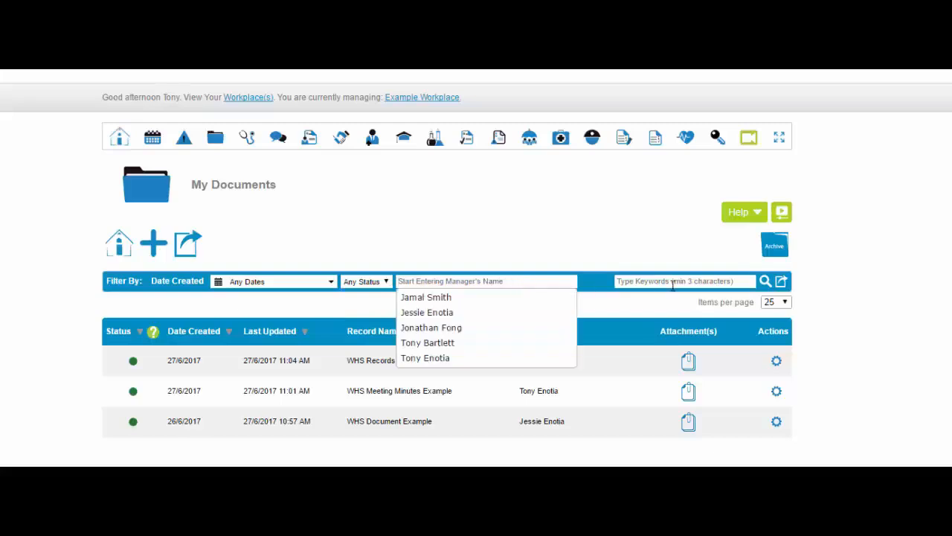
{"action": "left_click", "coordinate": [699, 286]}
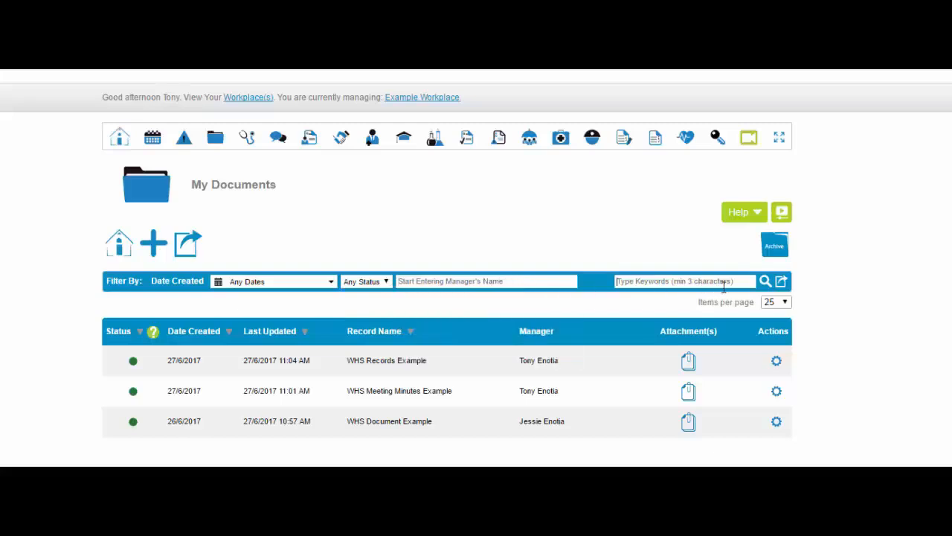
- Export My Documents as CSV without the Attachment Last Updated Date/Time field
{"action": "left_click", "coordinate": [780, 284]}
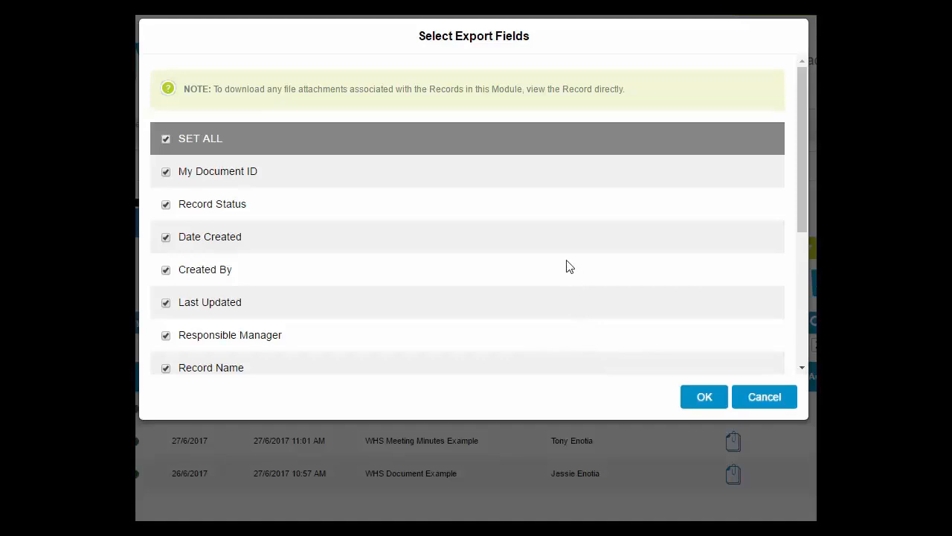
{"action": "scroll", "coordinate": [566, 266], "scroll_direction": "down", "scroll_amount": 5}
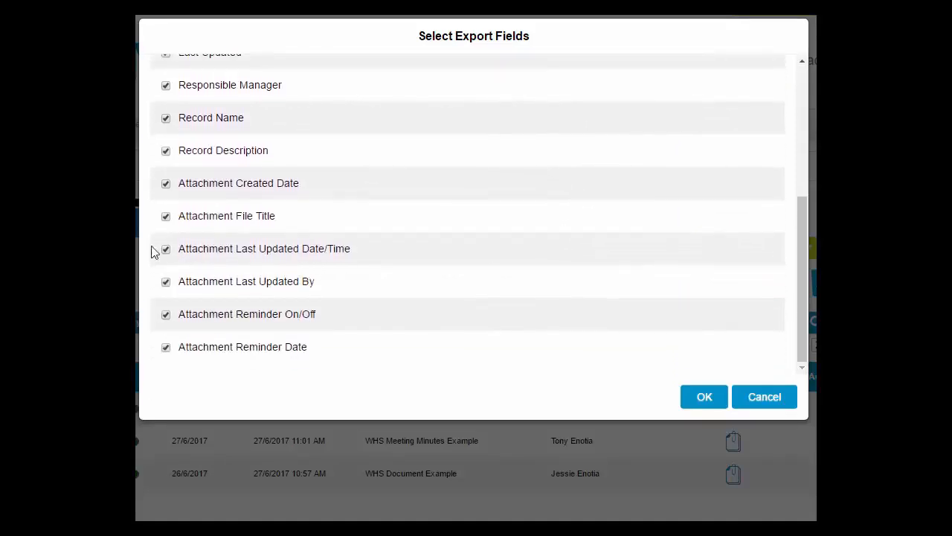
{"action": "left_click", "coordinate": [166, 249]}
{"action": "left_click", "coordinate": [703, 400]}
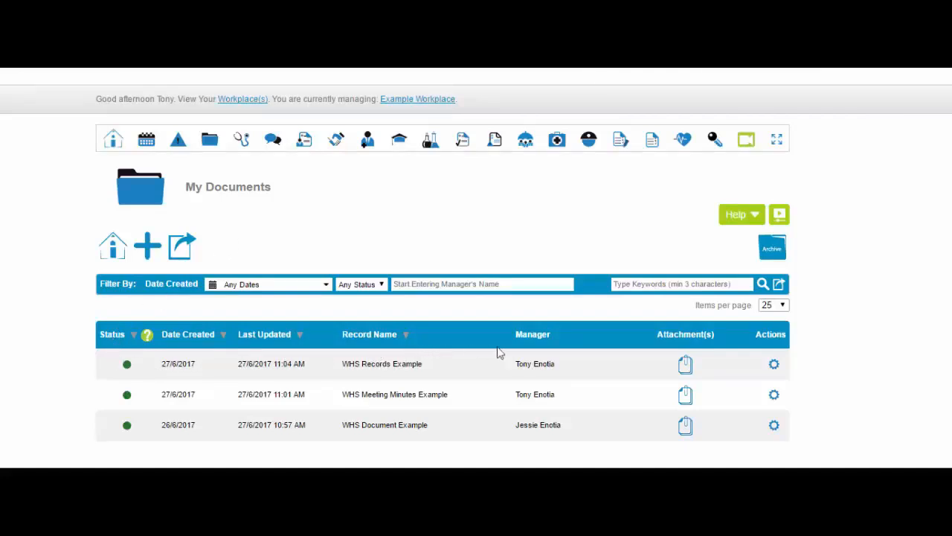
{"action": "left_click", "coordinate": [685, 365]}
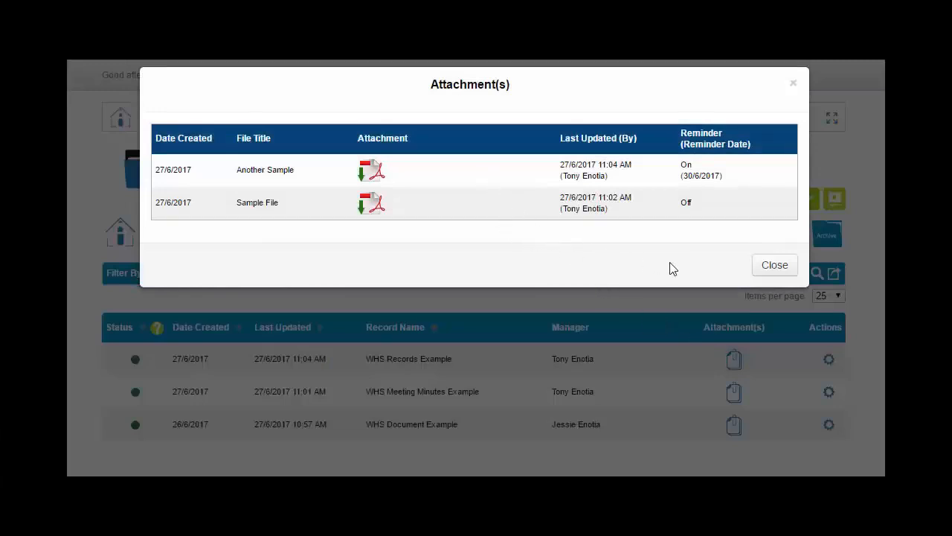
{"action": "left_click", "coordinate": [773, 271]}
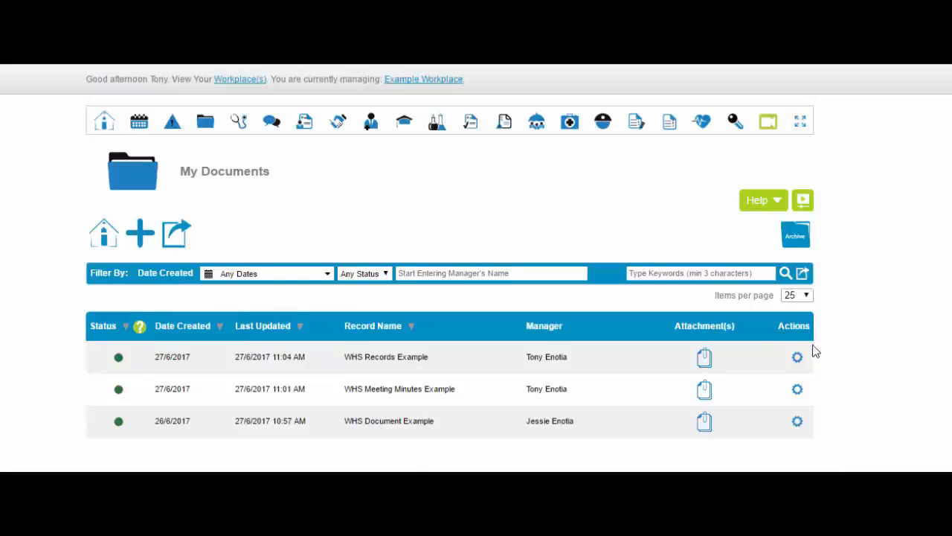
{"action": "left_click", "coordinate": [797, 357]}
- Add a new My Document record and look over its blank form
{"action": "left_click", "coordinate": [142, 238]}
{"action": "scroll", "coordinate": [223, 128], "scroll_direction": "down", "scroll_amount": 3}
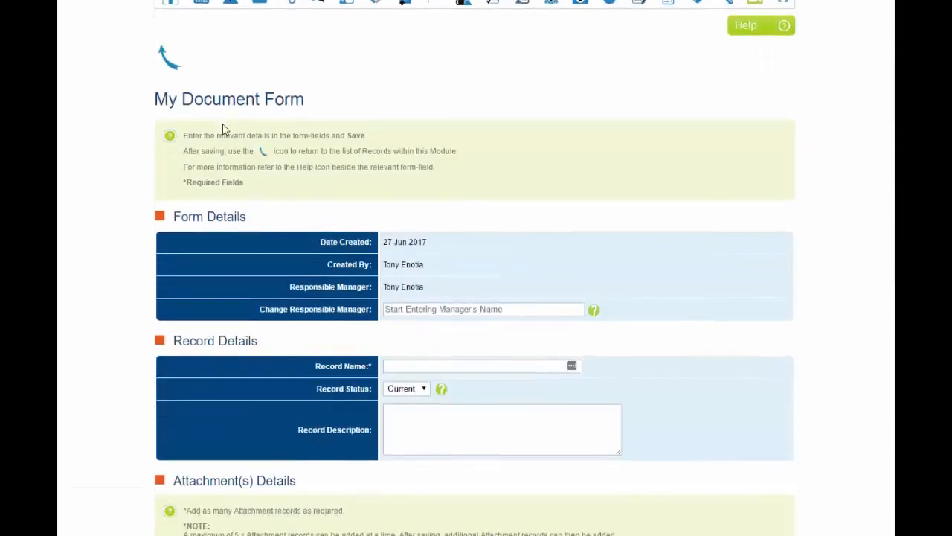
{"action": "scroll", "coordinate": [222, 128], "scroll_direction": "down", "scroll_amount": 3}
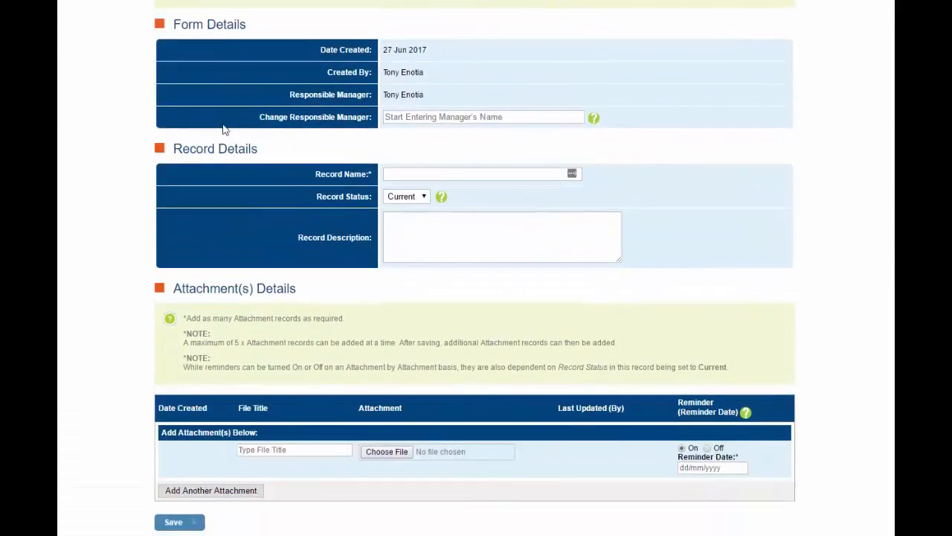
{"action": "scroll", "coordinate": [223, 130], "scroll_direction": "up", "scroll_amount": 6}
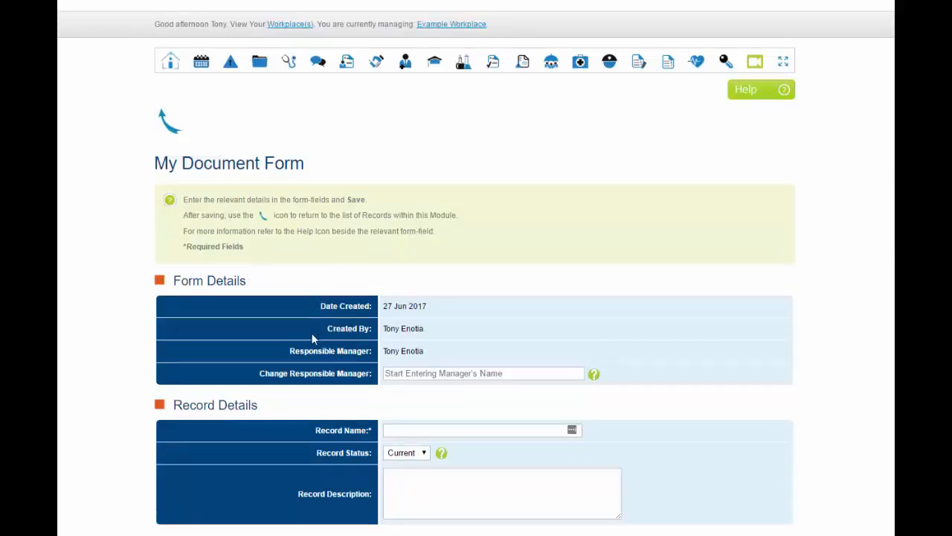
- Make the other manager responsible for the record and start entering the Record Name 'Test'
{"action": "left_click", "coordinate": [593, 375]}
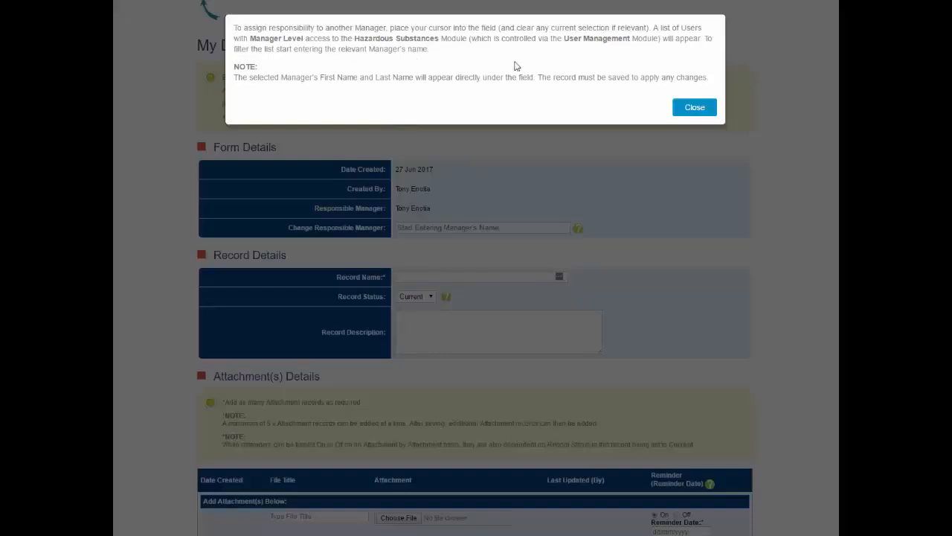
{"action": "left_click", "coordinate": [696, 108]}
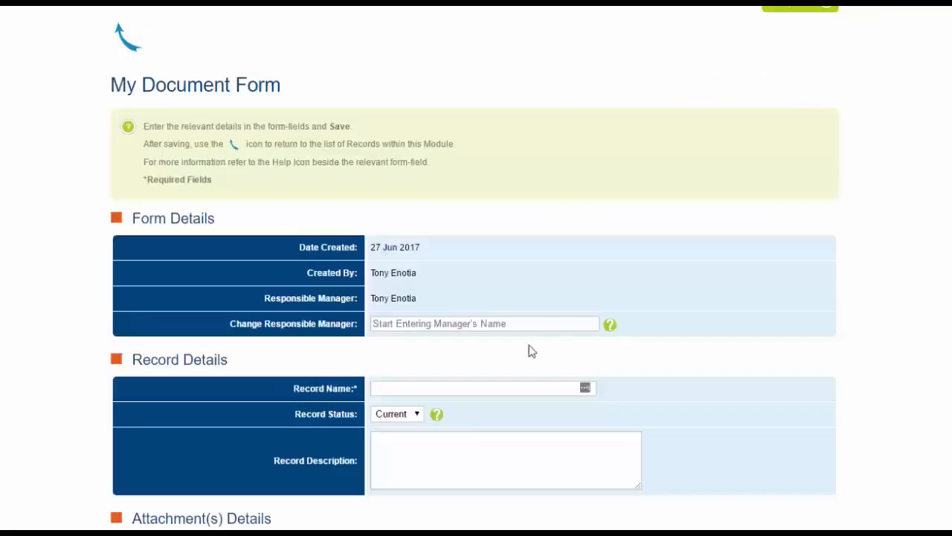
{"action": "left_click", "coordinate": [385, 323]}
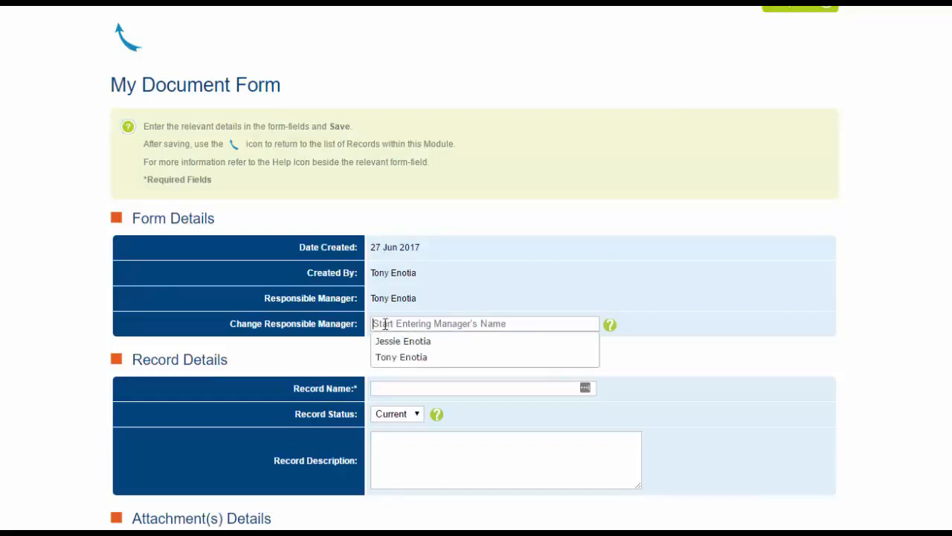
{"action": "left_click", "coordinate": [412, 341]}
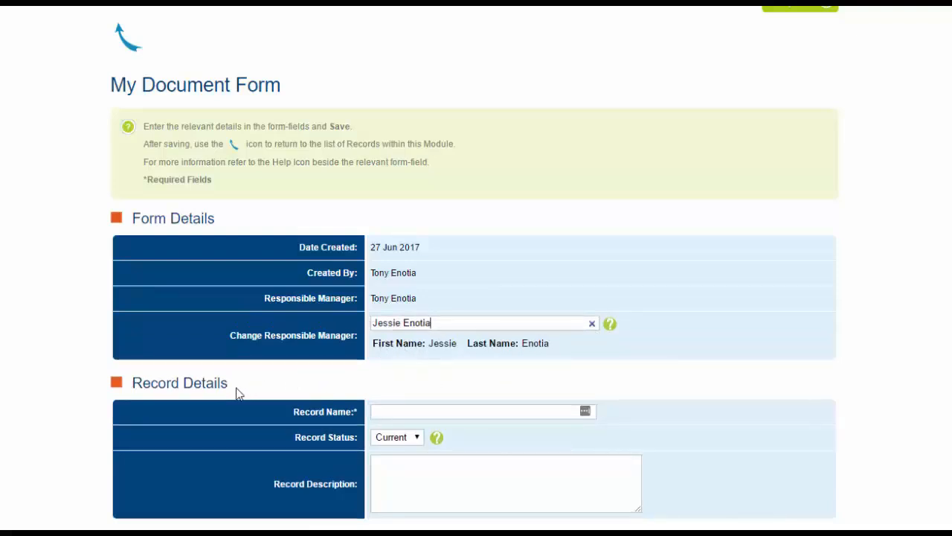
{"action": "left_click", "coordinate": [382, 411]}
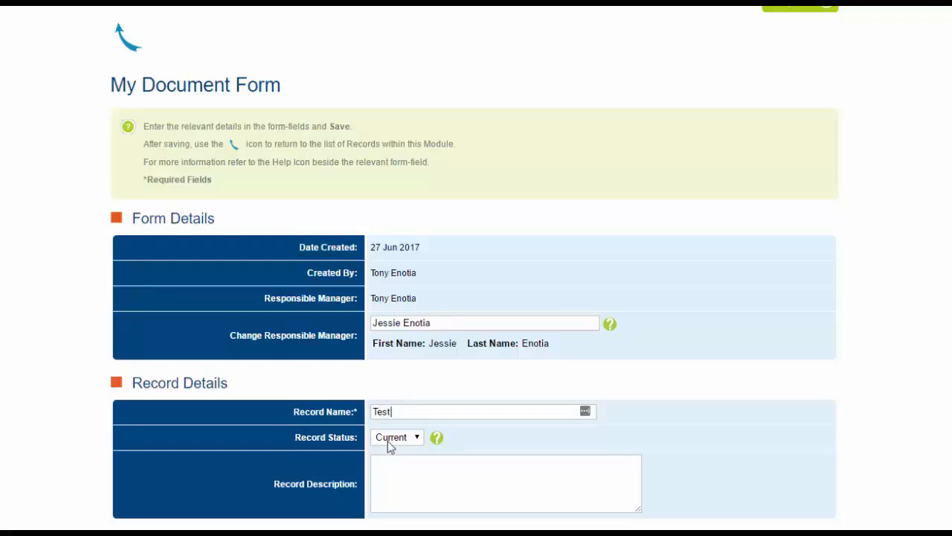
- Check the Record Status options, keep Current, and enter 'Description' as the record description
{"action": "left_click", "coordinate": [417, 438]}
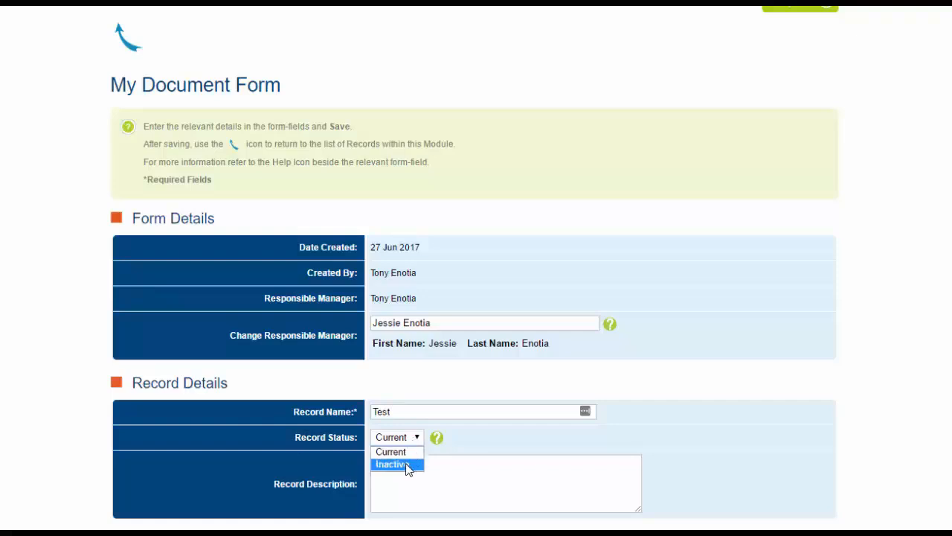
{"action": "left_click", "coordinate": [437, 439]}
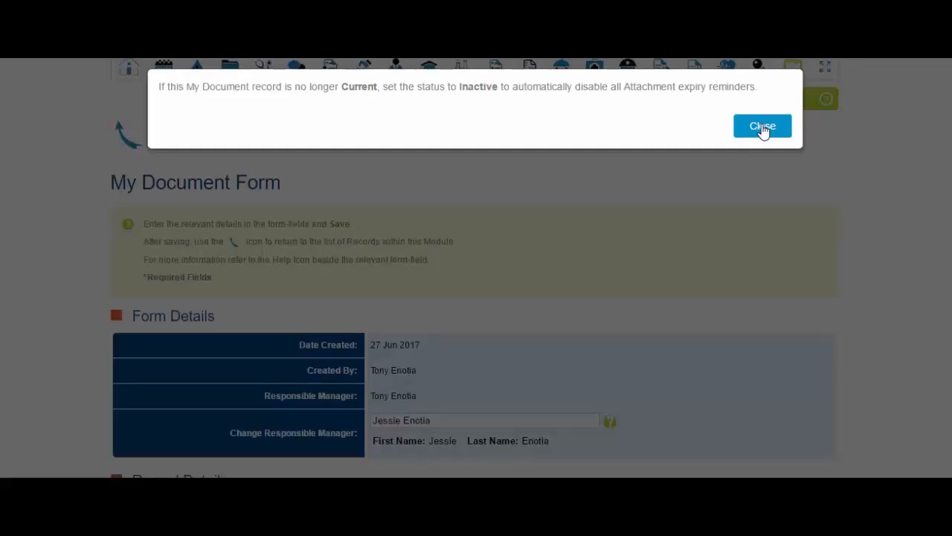
{"action": "left_click", "coordinate": [763, 127]}
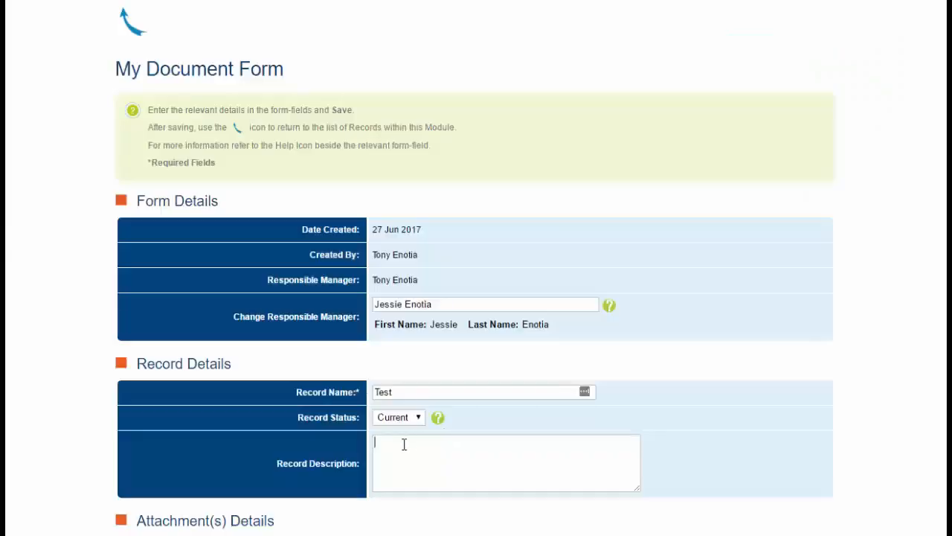
{"action": "type", "text": "Description"}
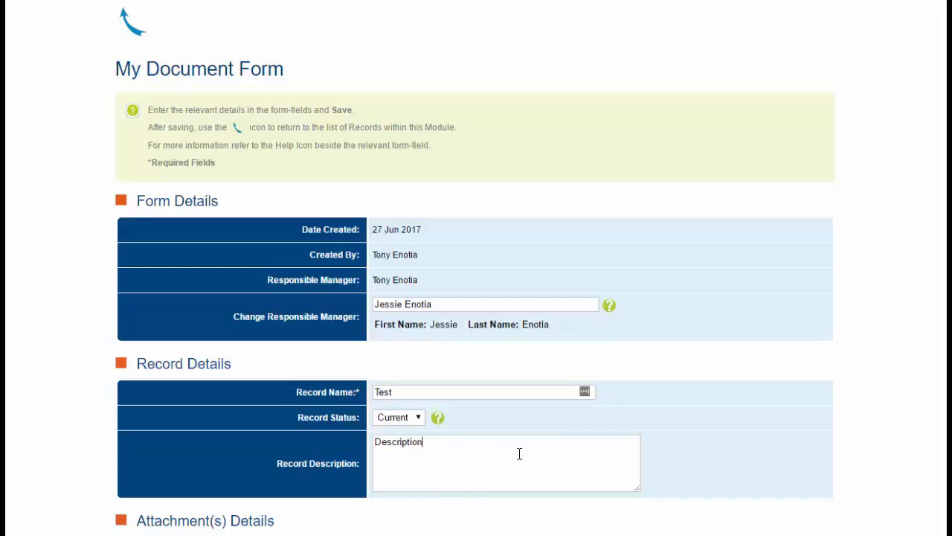
- Bring Attachment(s) Details into view and place the cursor in the attachment title field
{"action": "scroll", "coordinate": [519, 454], "scroll_direction": "down", "scroll_amount": 4}
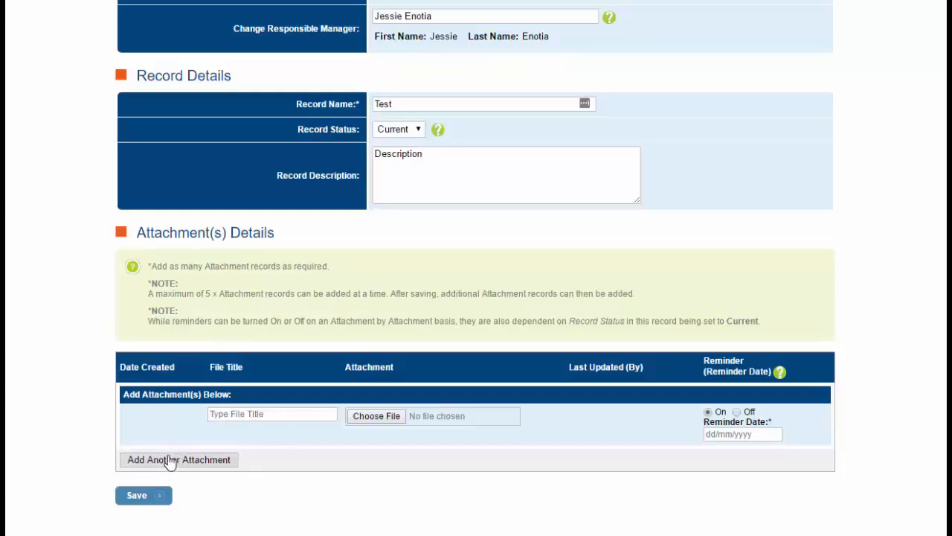
{"action": "left_click", "coordinate": [317, 413]}
- Set the attachment reminder date to 2 June 2017 after reading the reminder help
{"action": "left_click", "coordinate": [779, 372]}
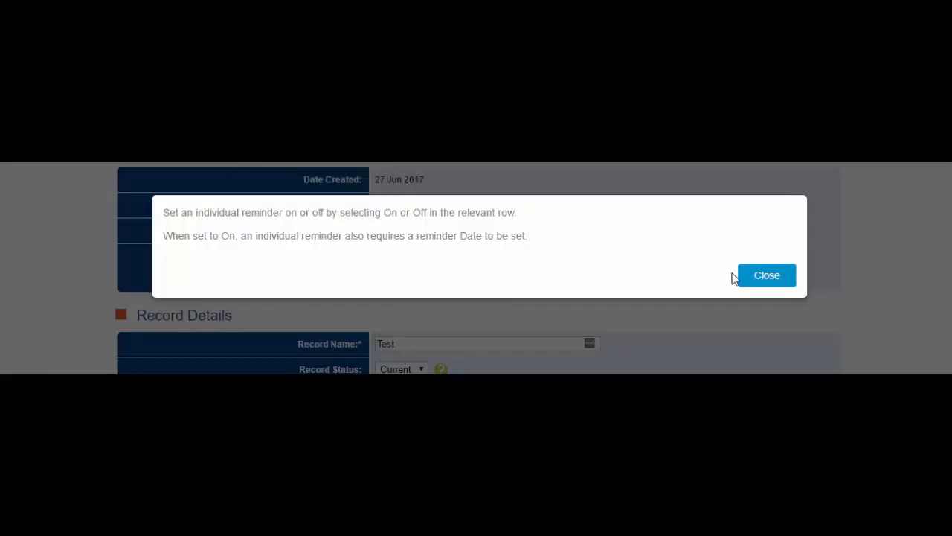
{"action": "left_click", "coordinate": [754, 278]}
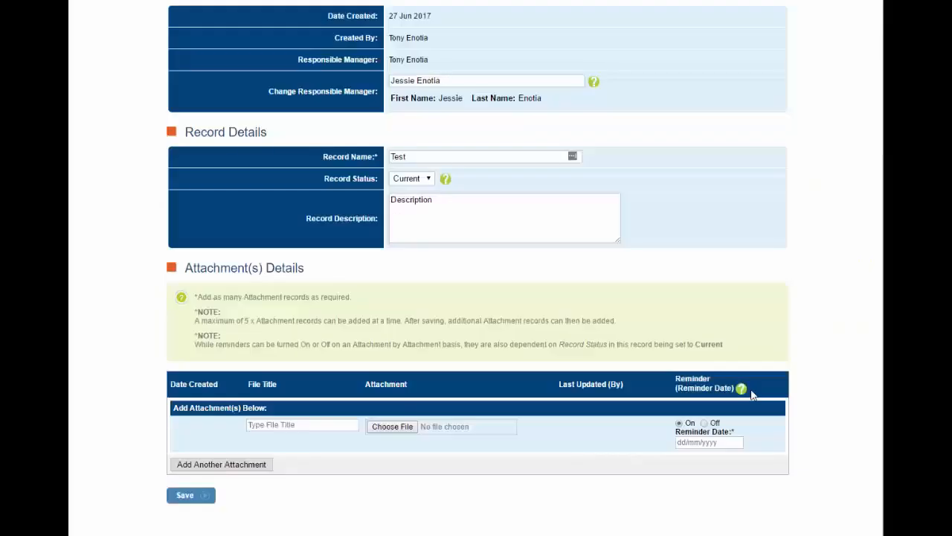
{"action": "left_click", "coordinate": [694, 442]}
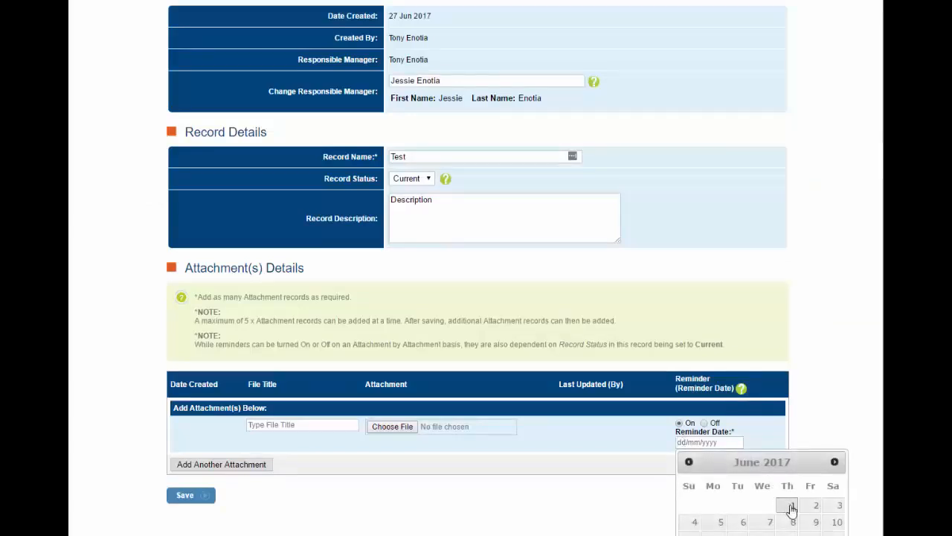
{"action": "left_click", "coordinate": [815, 506]}
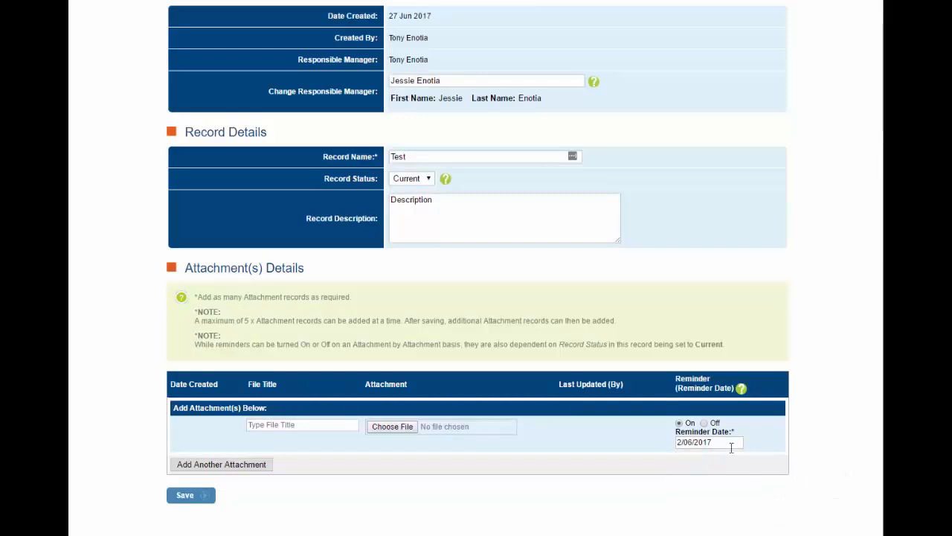
{"action": "scroll", "coordinate": [799, 448], "scroll_direction": "up", "scroll_amount": 3}
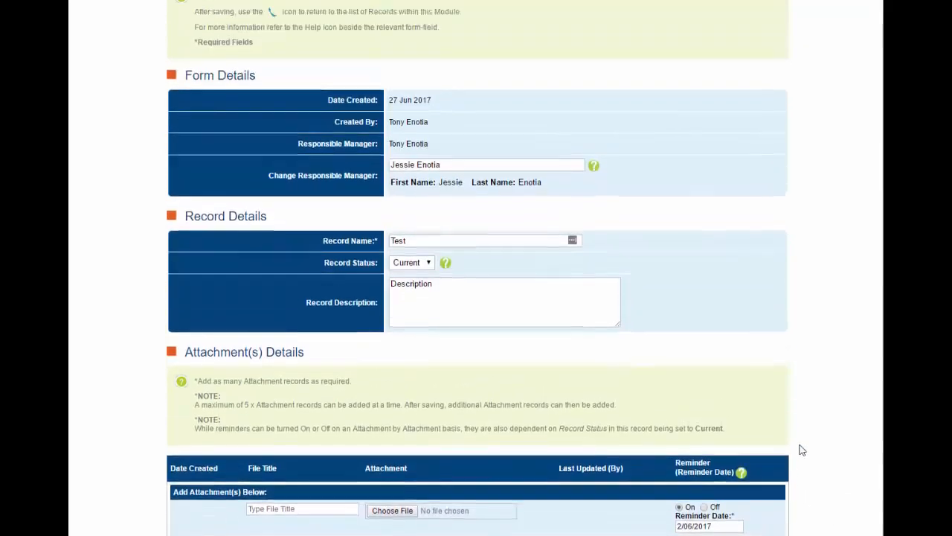
{"action": "scroll", "coordinate": [802, 450], "scroll_direction": "up", "scroll_amount": 1}
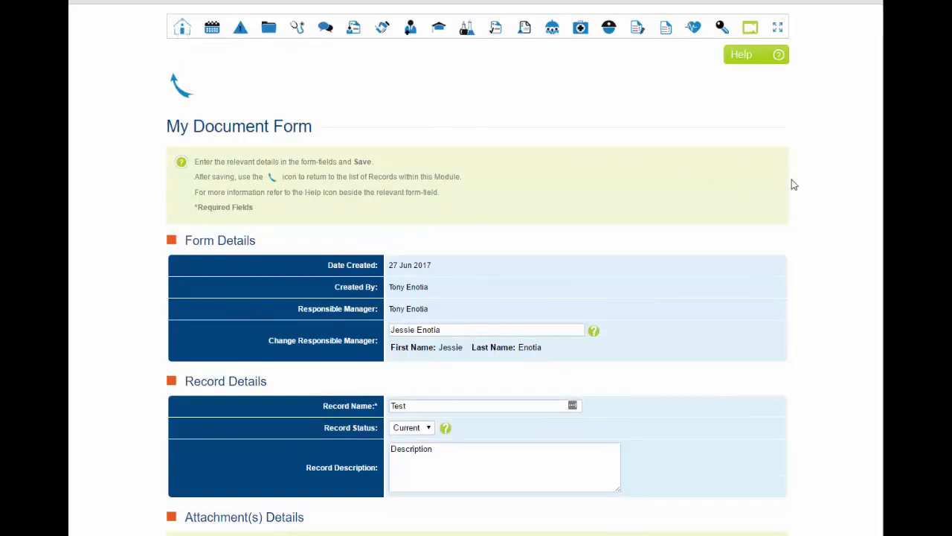
{"action": "scroll", "coordinate": [808, 189], "scroll_direction": "down", "scroll_amount": 2}
{"action": "scroll", "coordinate": [808, 189], "scroll_direction": "down", "scroll_amount": 2}
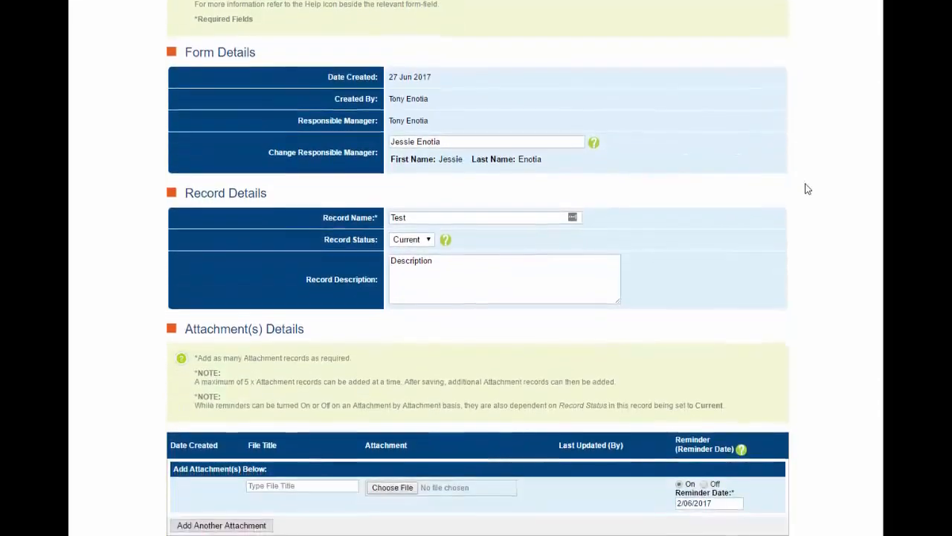
- Switch the attachment reminder Off and back On, keeping the 2/06/2017 date
{"action": "left_click", "coordinate": [703, 422]}
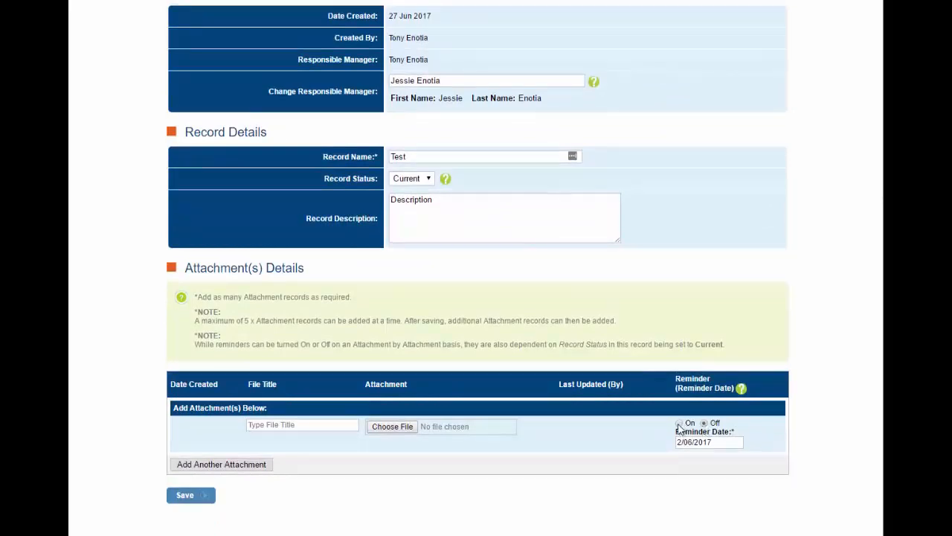
{"action": "left_click", "coordinate": [679, 423]}
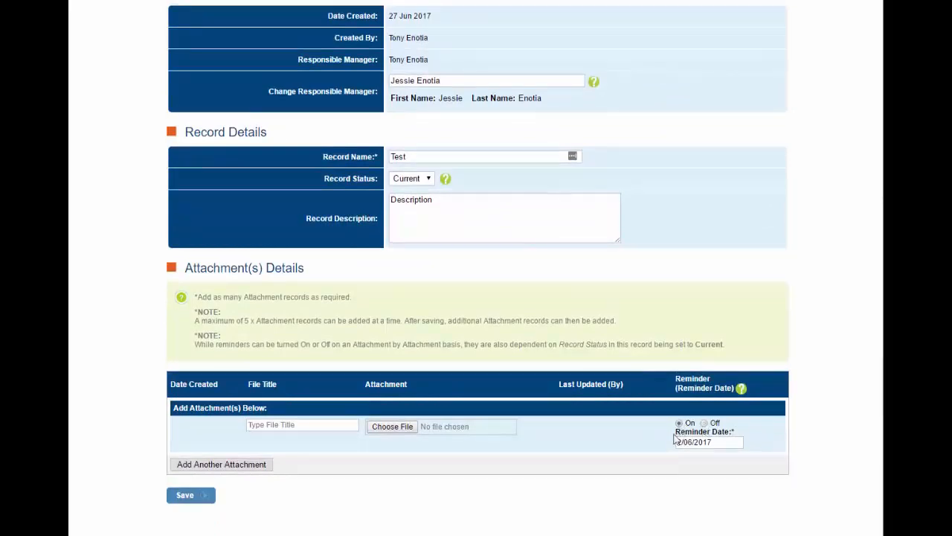